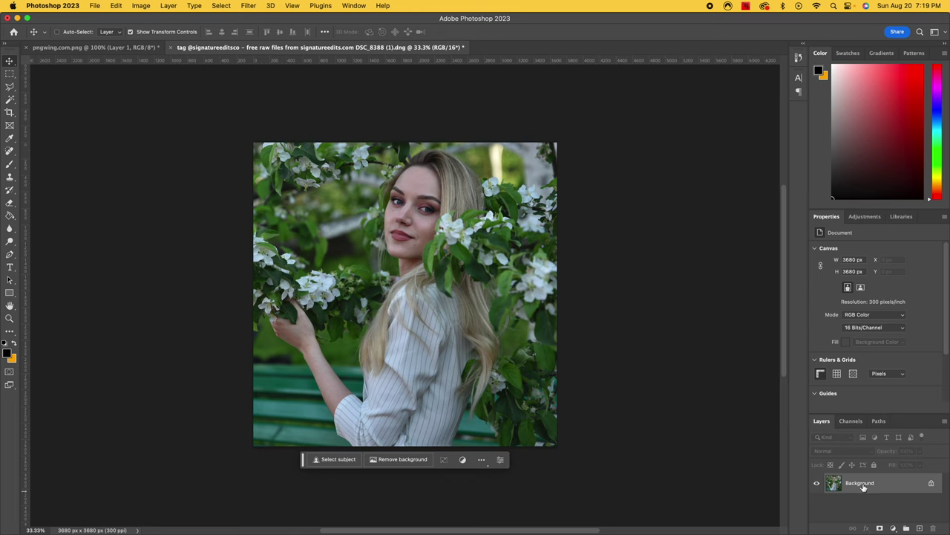
Duplicate the Background into Layer 1 and add a Curves adjustment layer above it.
key("super")
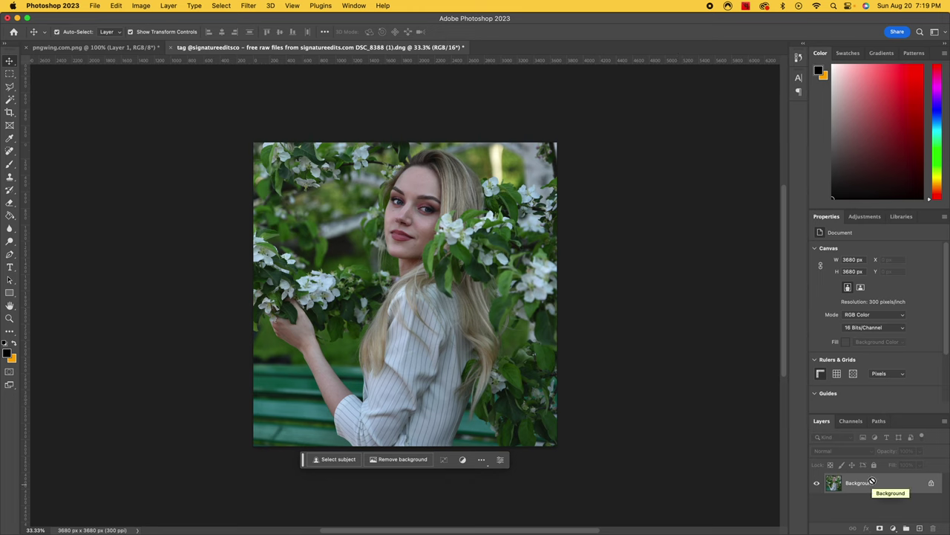
key("super+j")
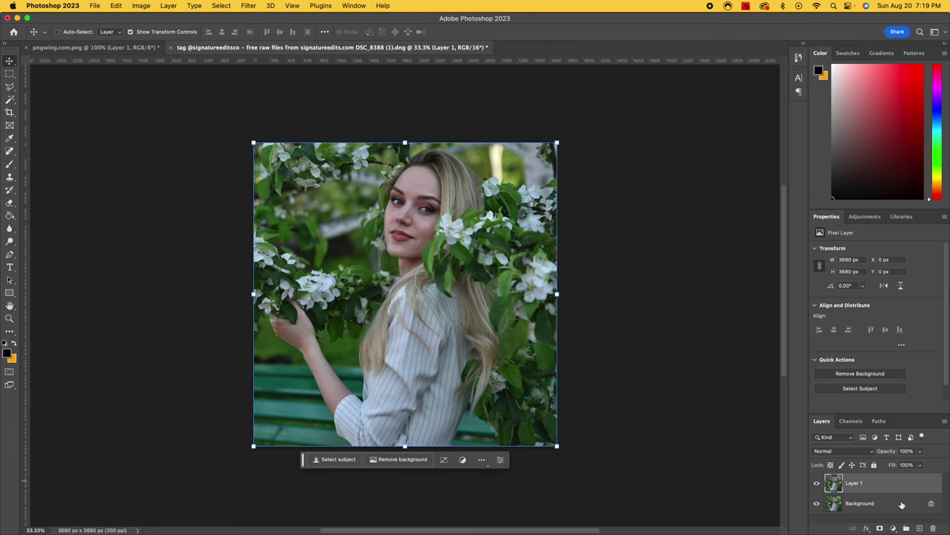
left_click(894, 527)
mouse_move(895, 529)
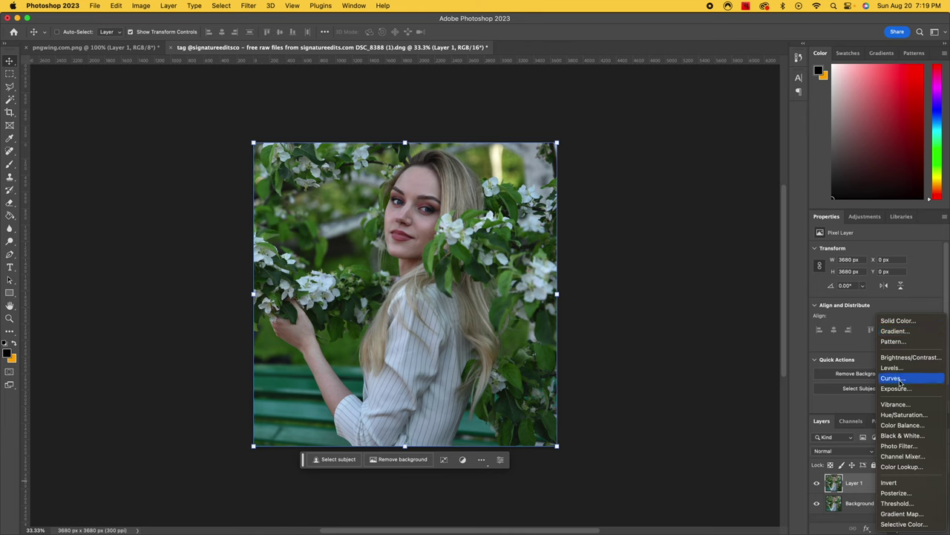
left_click(899, 380)
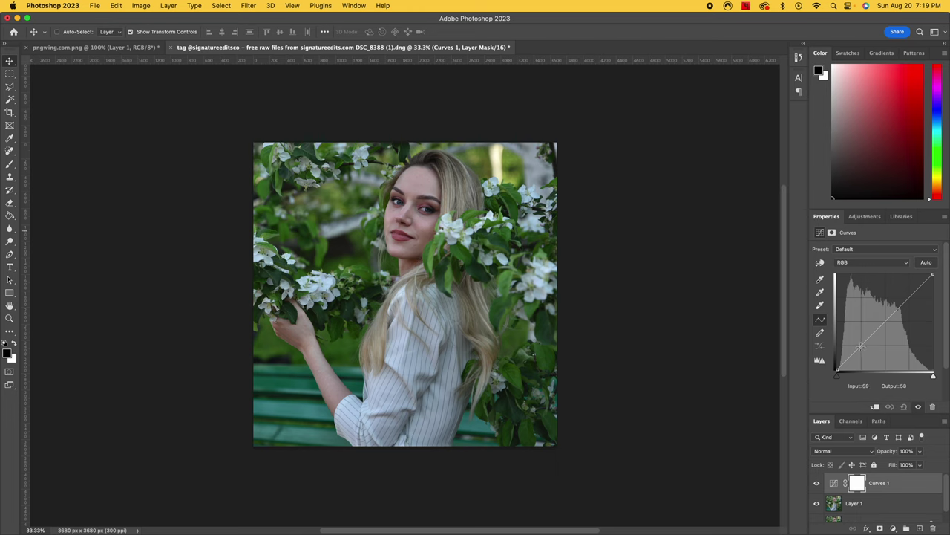
Shape the RGB curve into an S: raise the black point, dip the shadows, lift highlights to 185→201.
left_click(861, 345)
left_click_drag(837, 370, 820, 357)
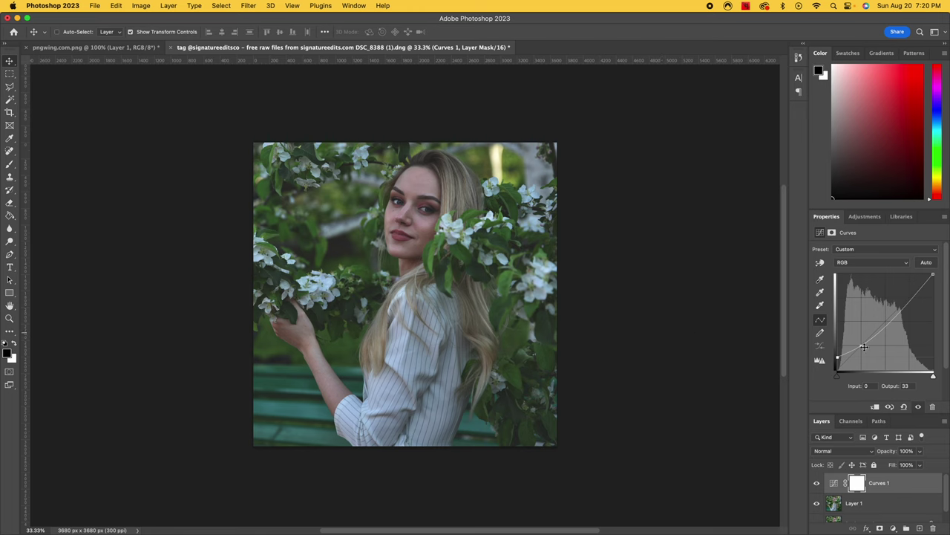
left_click_drag(862, 346, 864, 349)
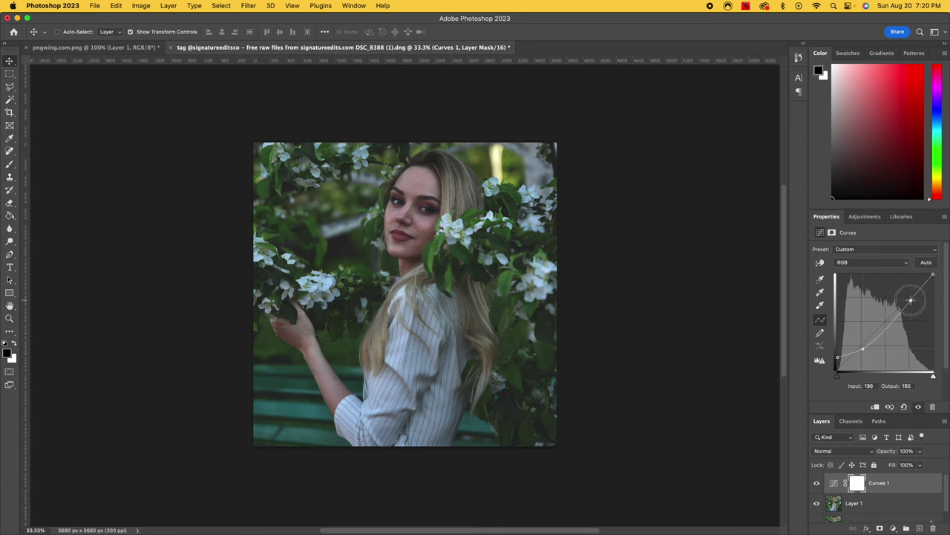
left_click_drag(908, 301, 907, 293)
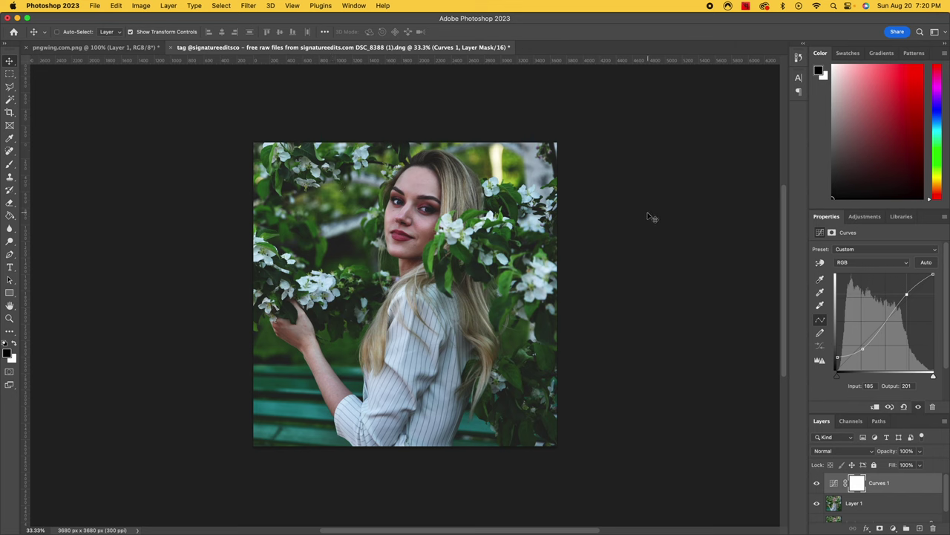
Toggle Curves 1 visibility to compare the portrait before and after.
left_click(817, 484)
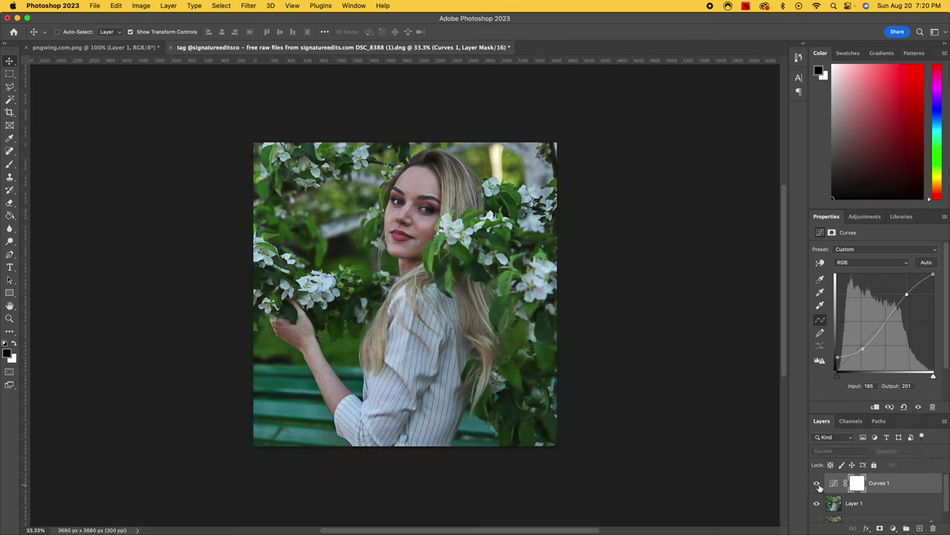
left_click(818, 484)
left_click(817, 484)
left_click(817, 484)
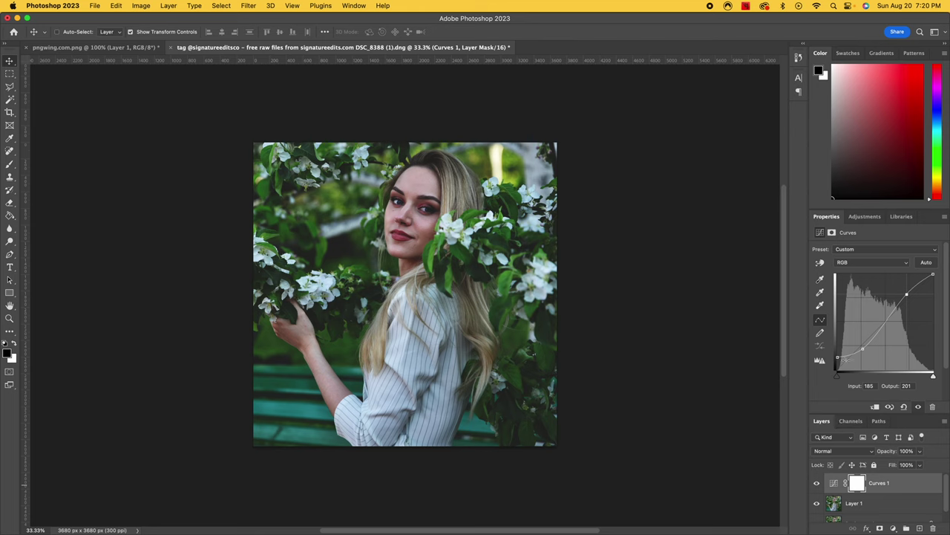
left_click(839, 263)
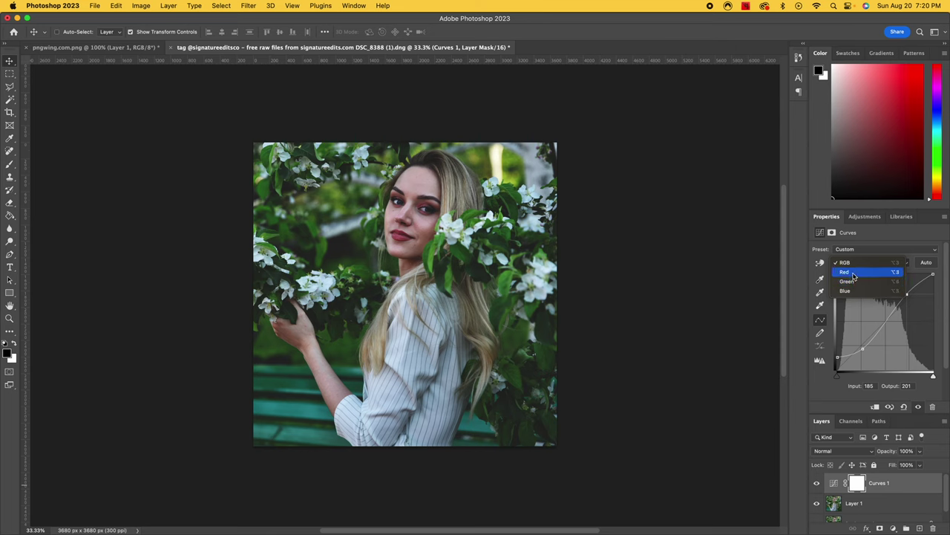
On the Red curve, slightly reduce red in the shadows and boost it in the highlights.
left_click(854, 275)
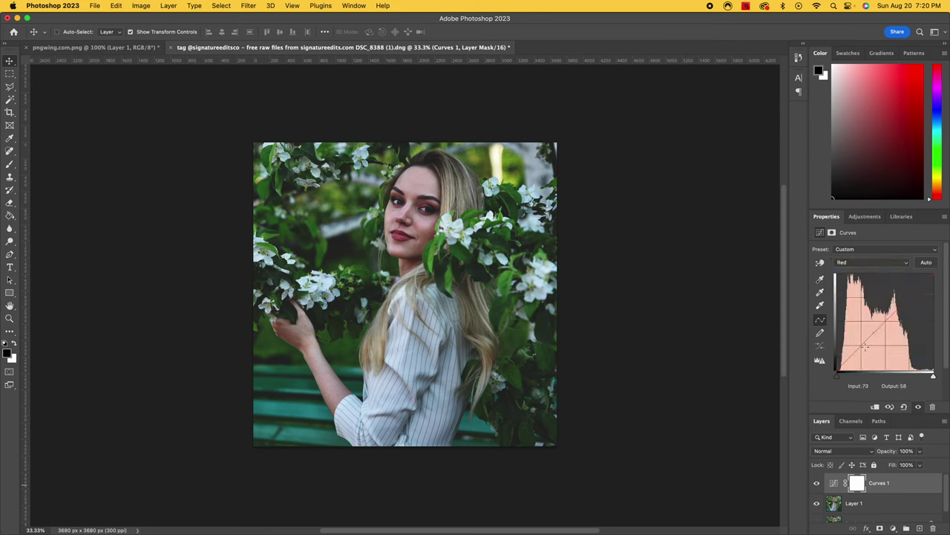
left_click_drag(860, 345, 863, 346)
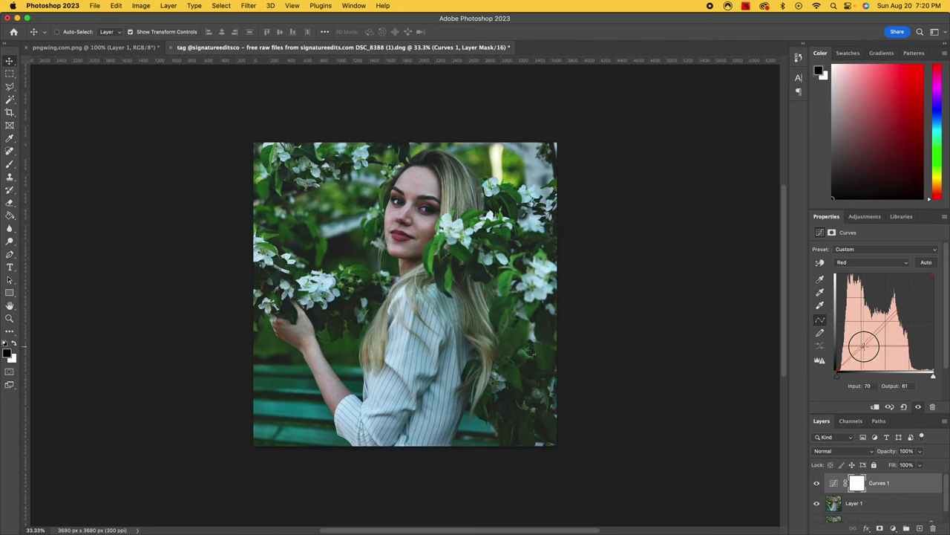
left_click(909, 297)
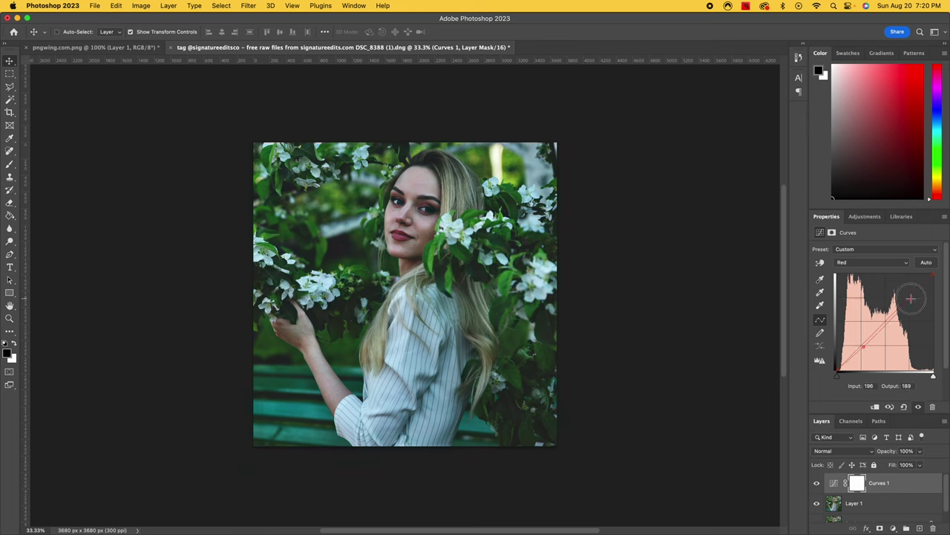
left_click_drag(909, 296, 907, 295)
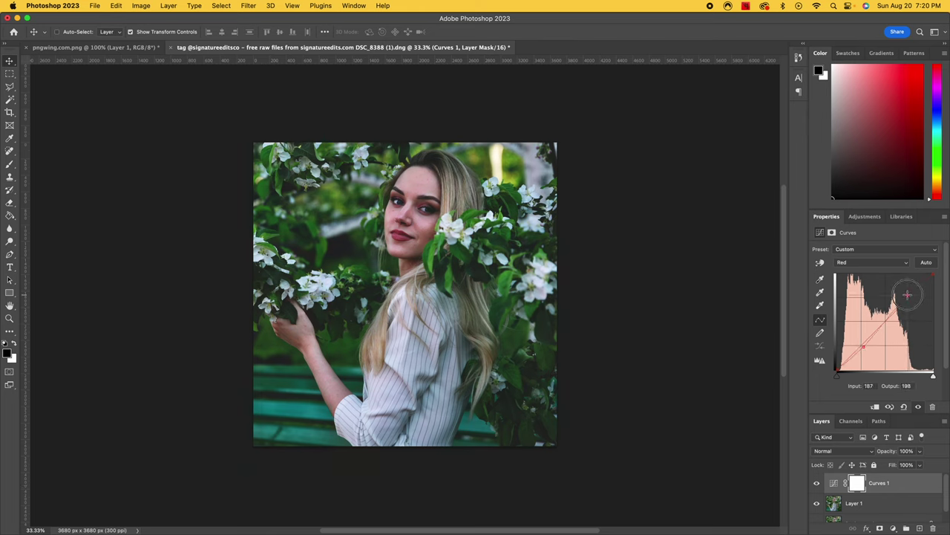
On the Green curve, lift the shadows to 62→70 and lower the highlights to 194→188.
left_click(895, 263)
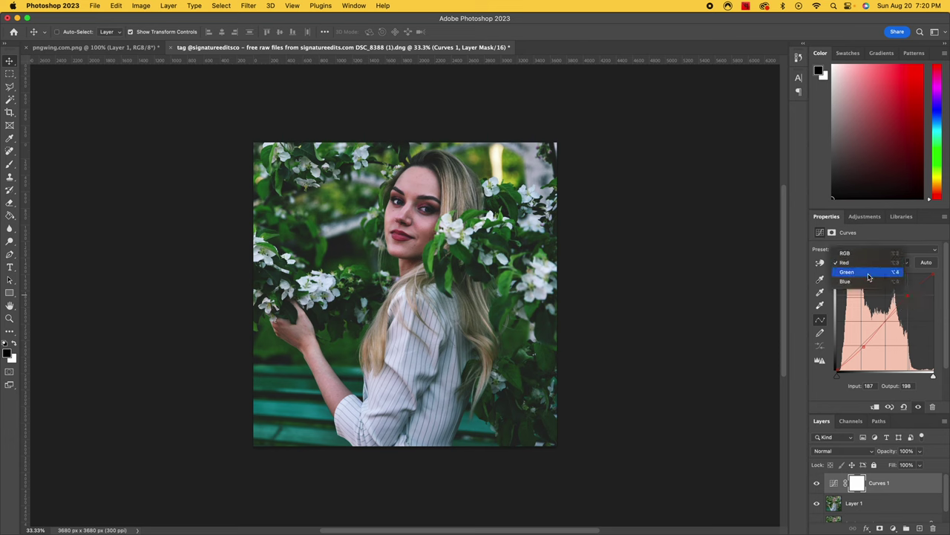
left_click(869, 272)
left_click_drag(864, 348, 860, 341)
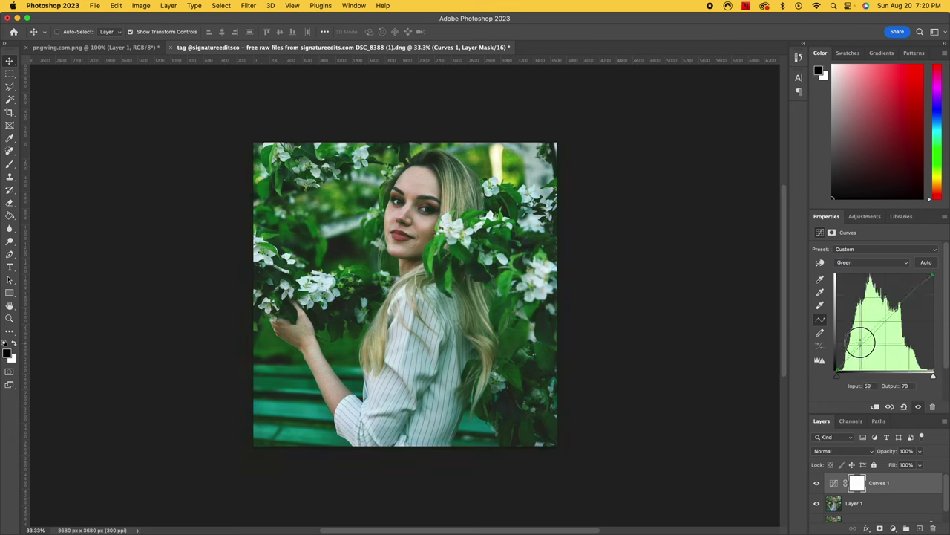
left_click(910, 298)
left_click_drag(910, 297, 911, 299)
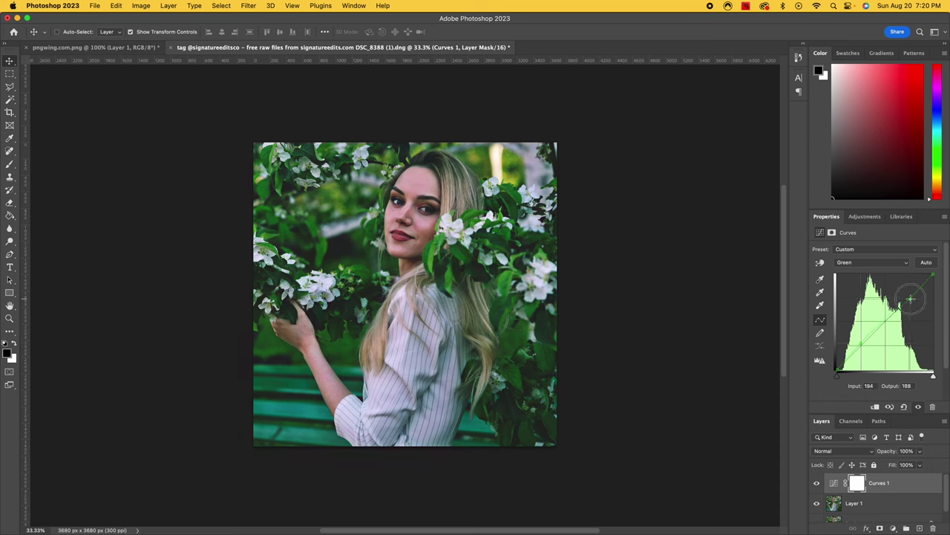
left_click(884, 266)
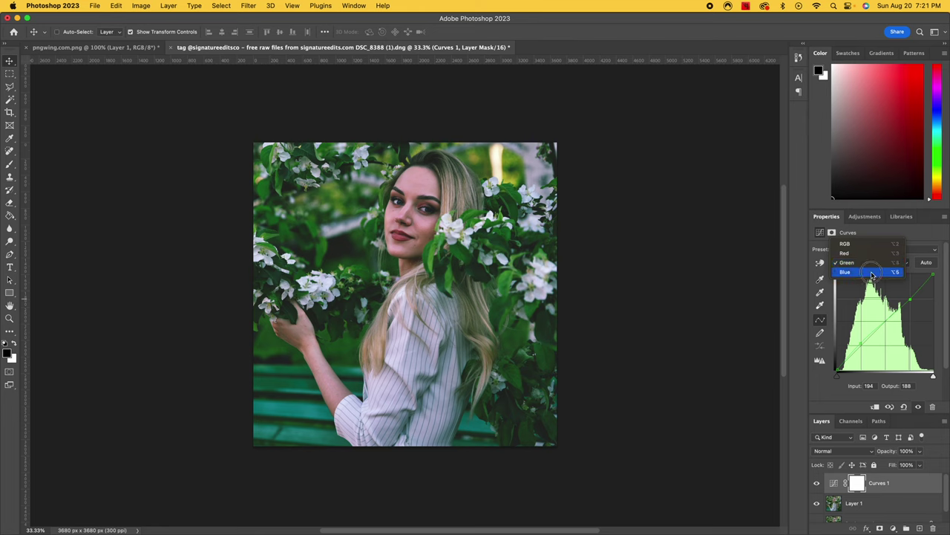
left_click(872, 275)
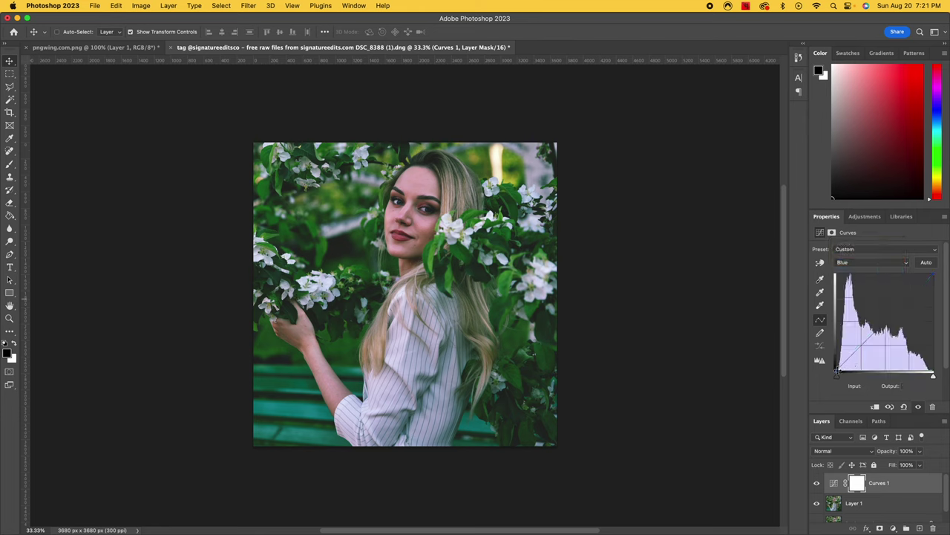
Raise the Blue black point, drop the Blue white point to output 233, and compare with Curves 1 off.
left_click_drag(837, 371, 832, 365)
left_click_drag(932, 276, 939, 284)
left_click(818, 483)
left_click(817, 483)
left_click(817, 484)
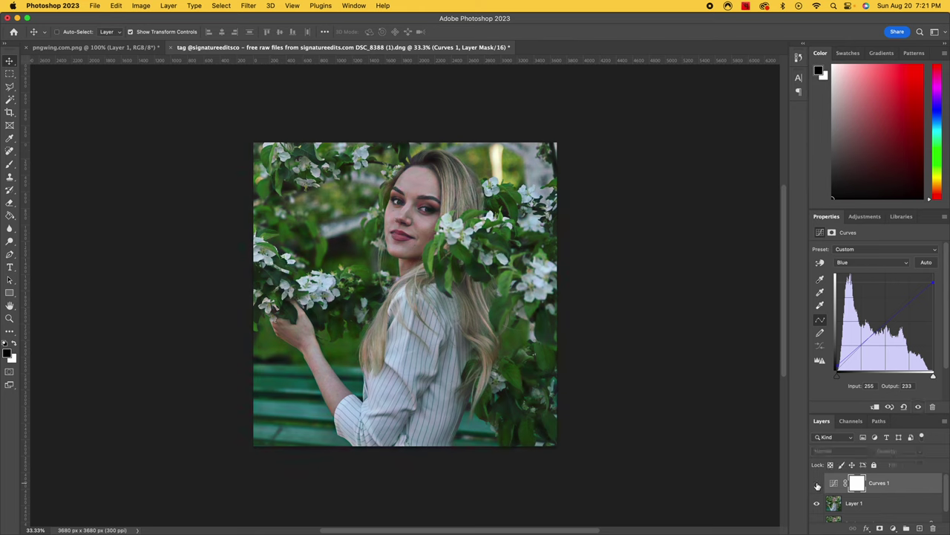
left_click(817, 483)
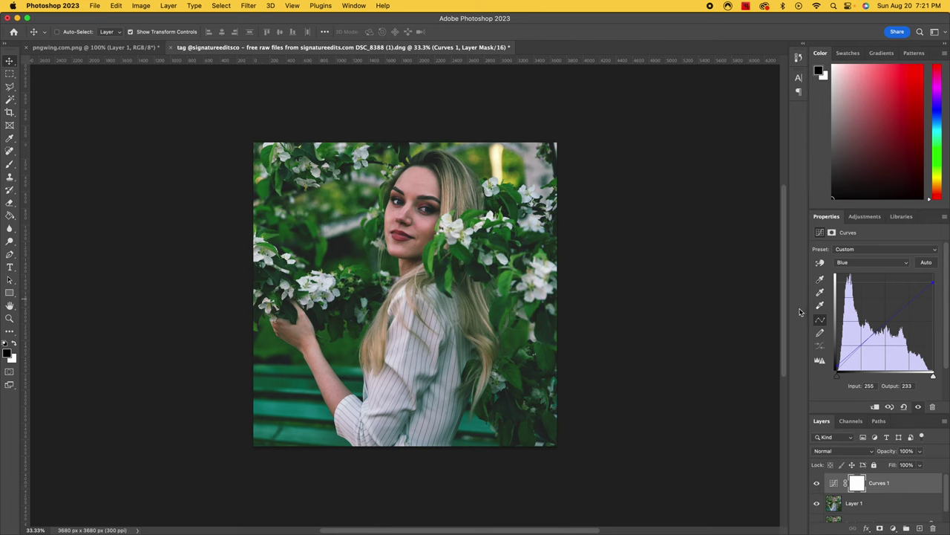
left_click(895, 529)
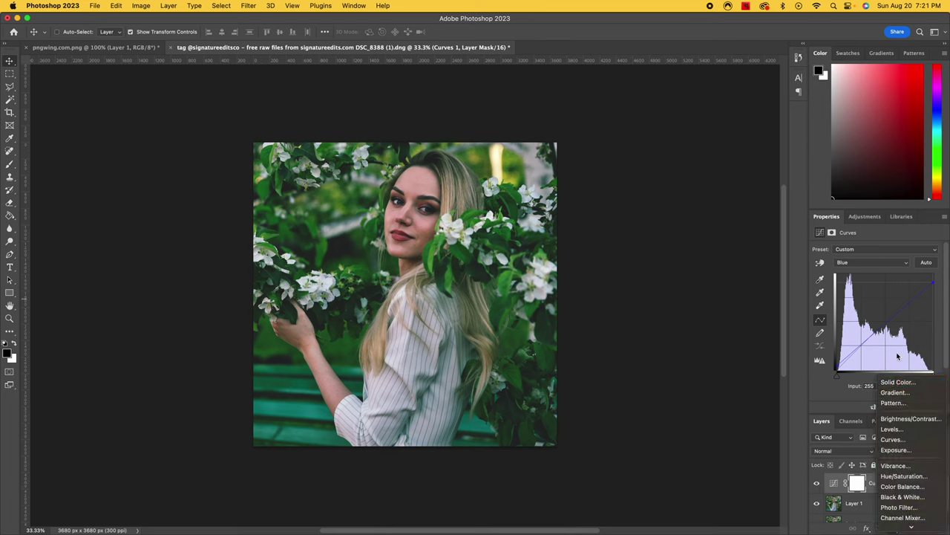
Add a magenta (e600f4) Solid Color fill blended in Overlay at 10% opacity.
left_click(900, 383)
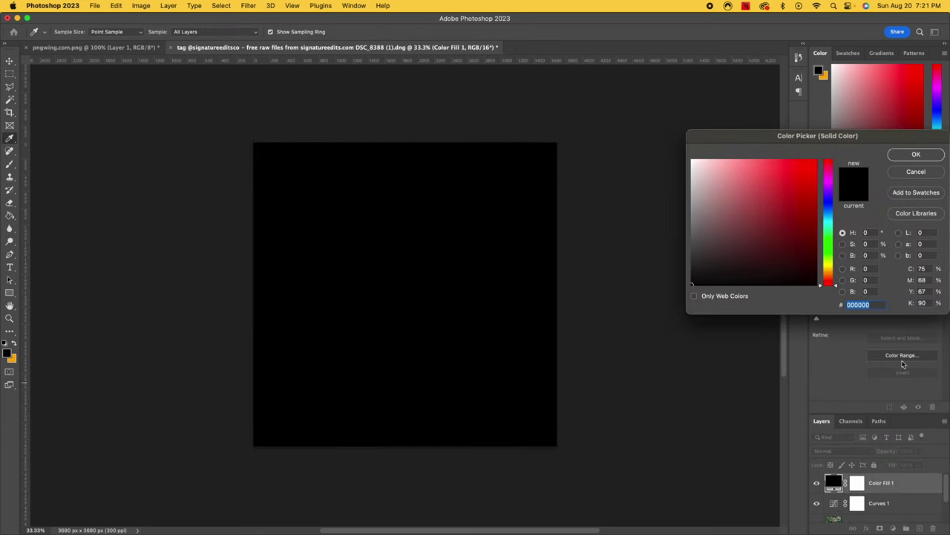
left_click(830, 181)
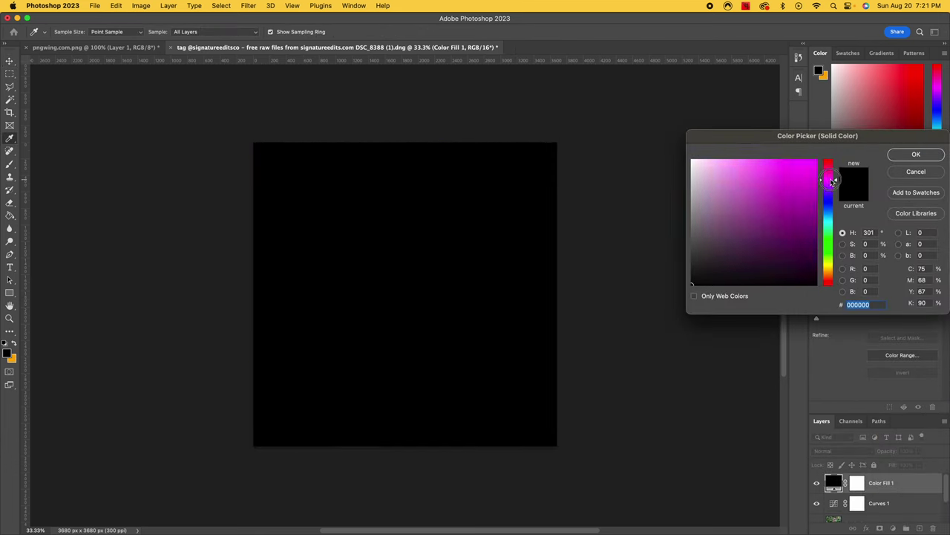
left_click_drag(811, 193, 816, 164)
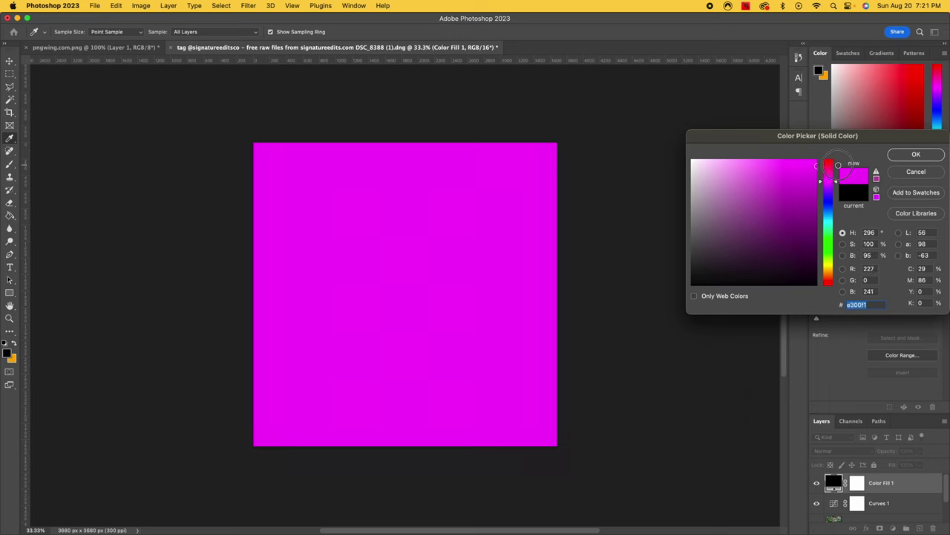
left_click(917, 154)
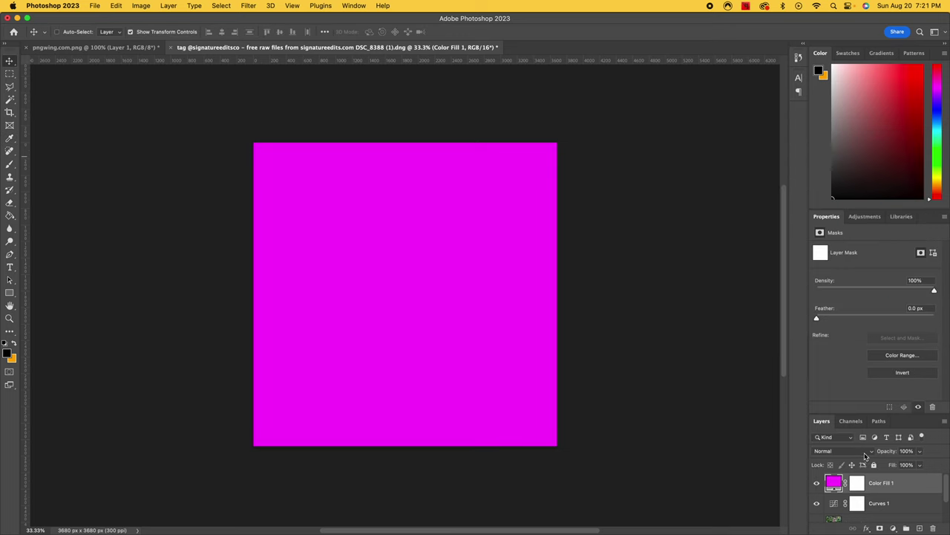
left_click(865, 456)
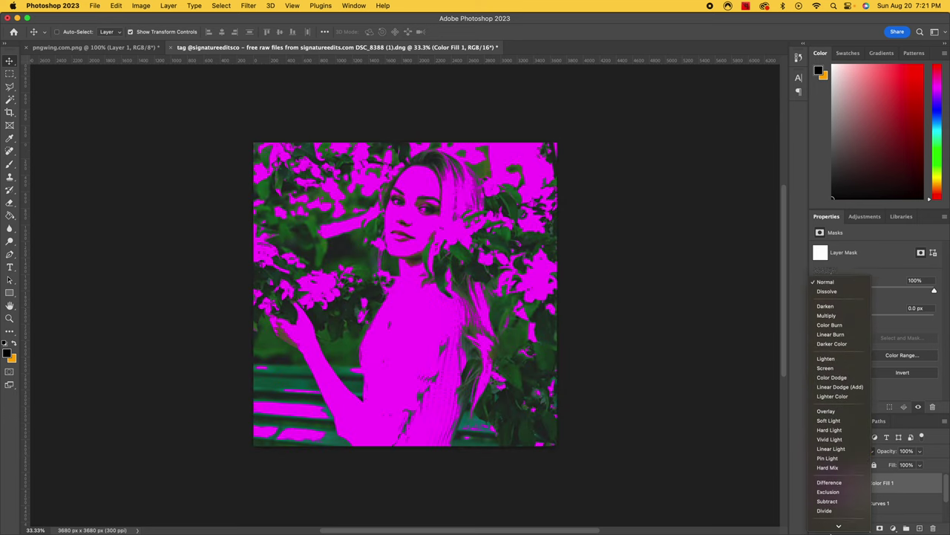
left_click(826, 382)
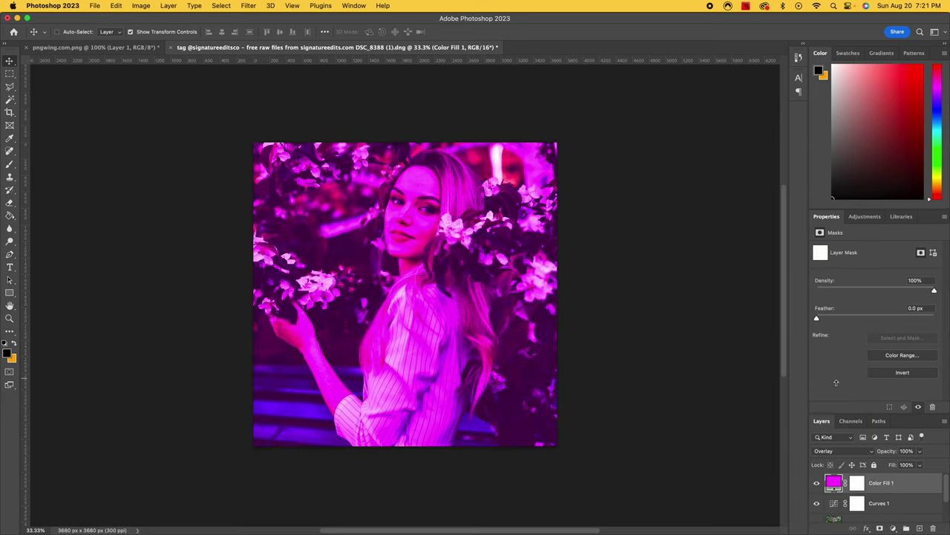
left_click(907, 450)
type("10")
key("Return")
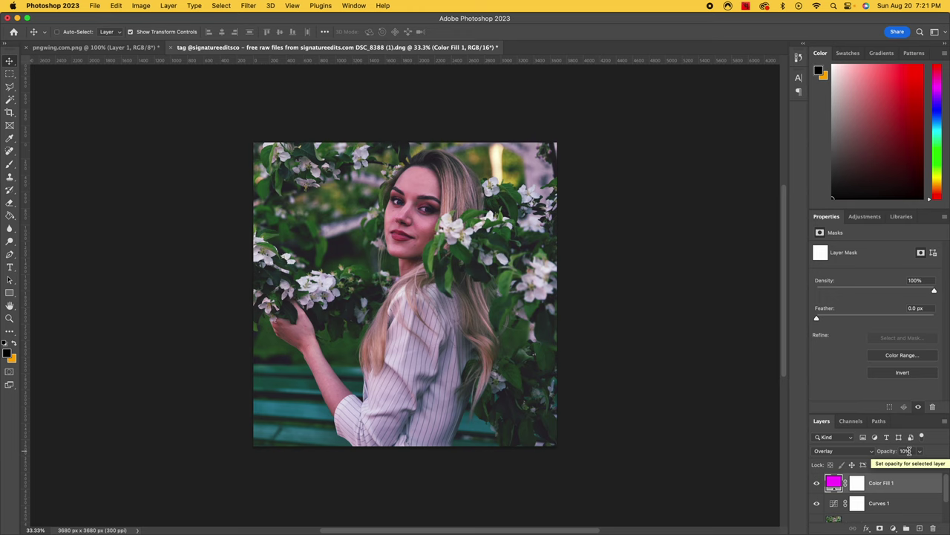
Toggle the magenta fill's visibility to compare the photo with and without the tint.
left_click(816, 483)
left_click(817, 483)
left_click(817, 483)
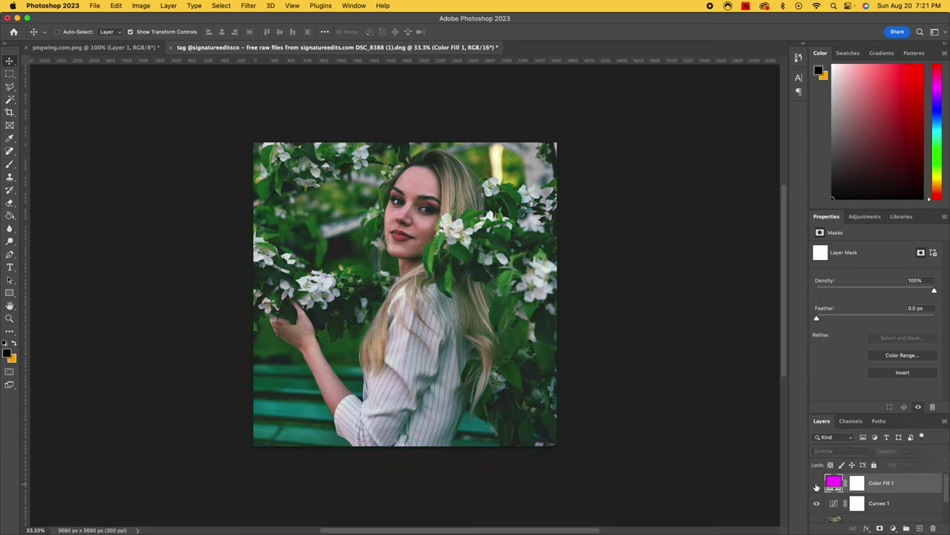
left_click(817, 484)
left_click(816, 484)
left_click(817, 484)
left_click(894, 528)
Create Color Fill 2 in #ffc000, set it to Soft Light at 18% opacity, and compare.
left_click(898, 381)
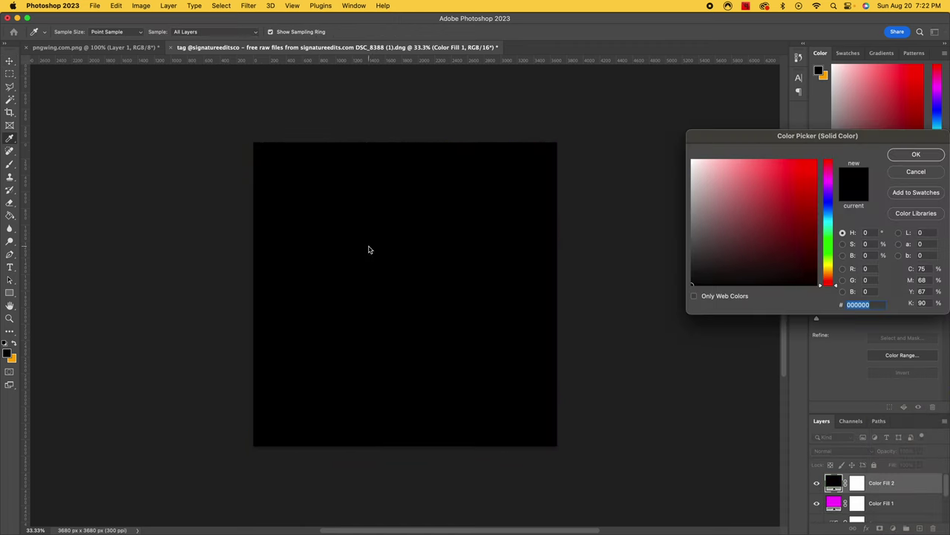
left_click_drag(834, 242, 834, 271)
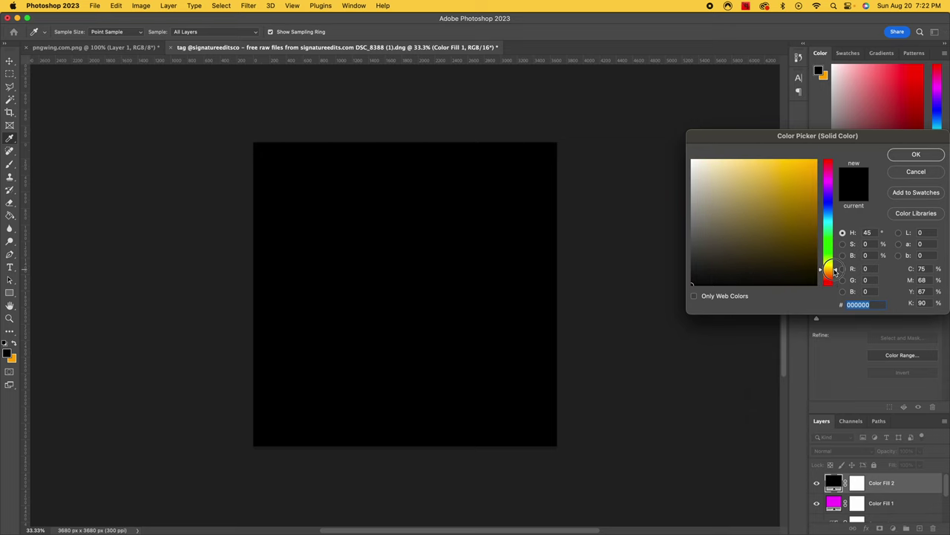
left_click(817, 160)
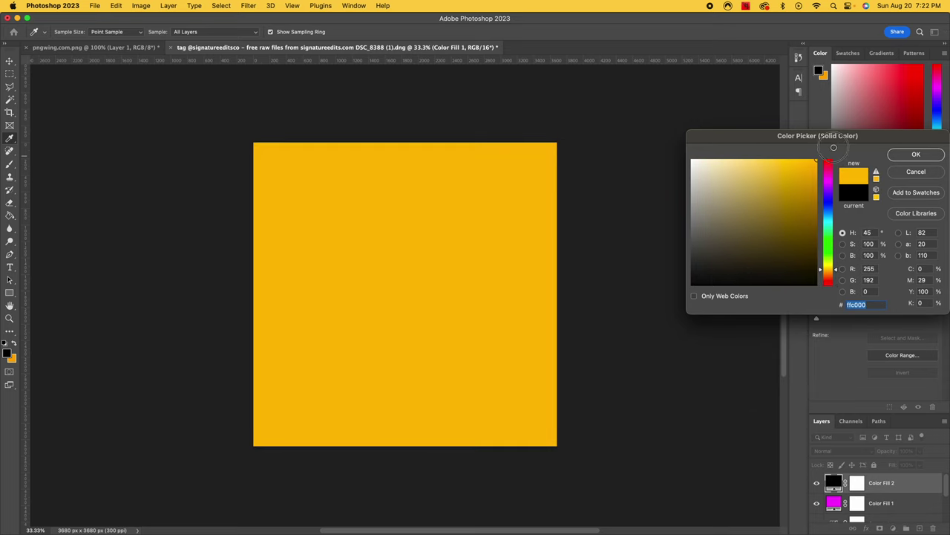
left_click(916, 154)
left_click(835, 450)
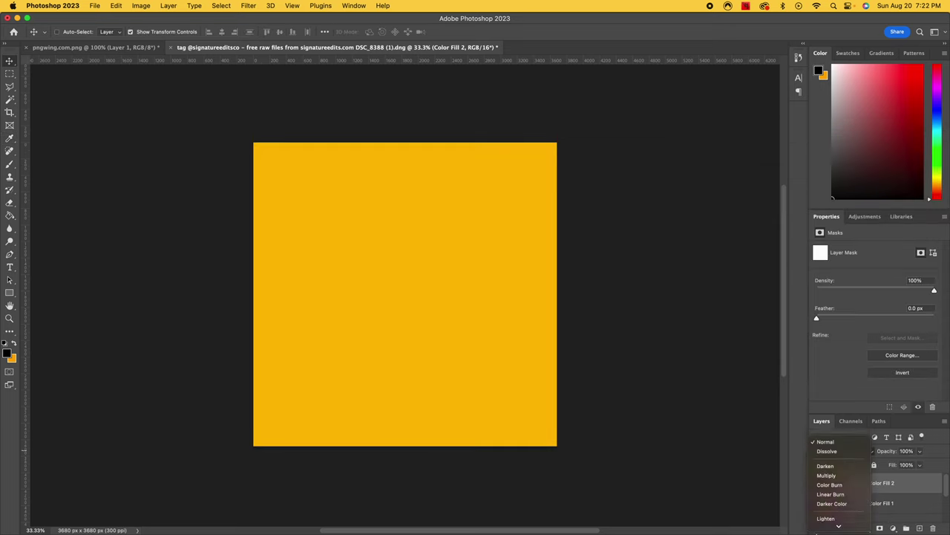
left_click(846, 402)
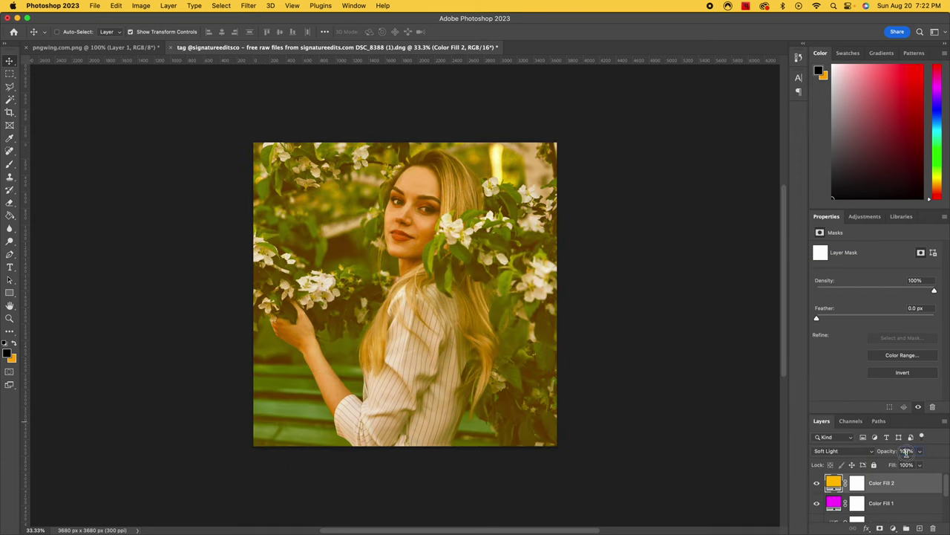
left_click(907, 450)
type("1")
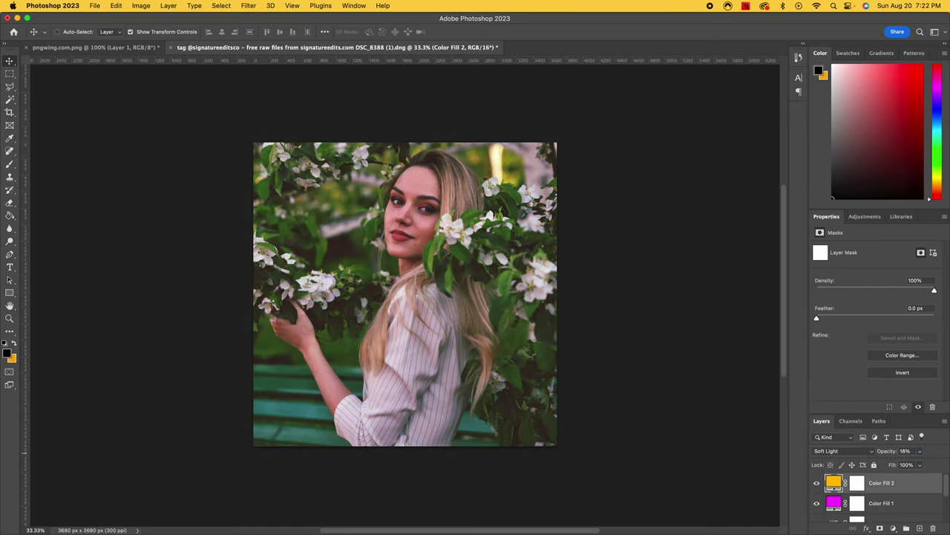
left_click(817, 484)
scroll(883, 491, "down", 3)
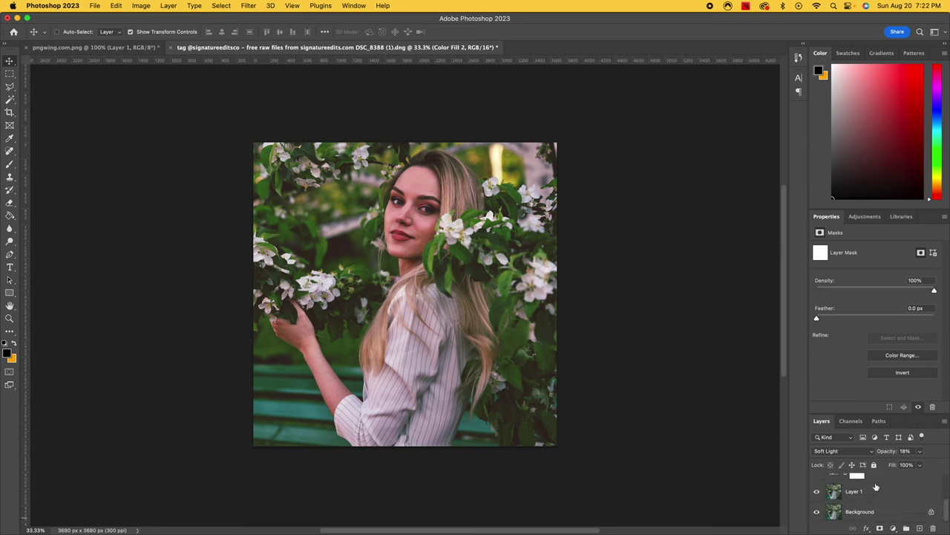
Apply Add Noise to Layer 1 with Amount 12% and Uniform distribution.
left_click(834, 493)
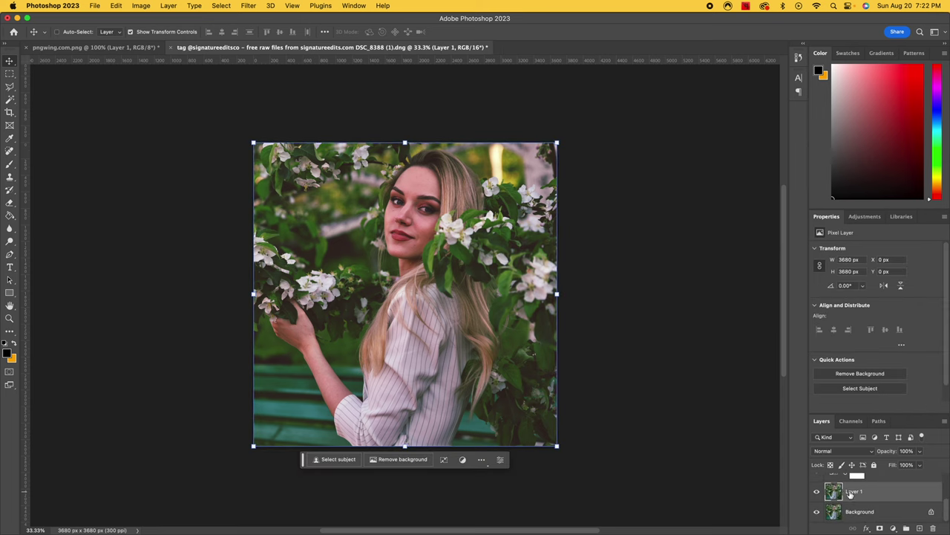
left_click(249, 5)
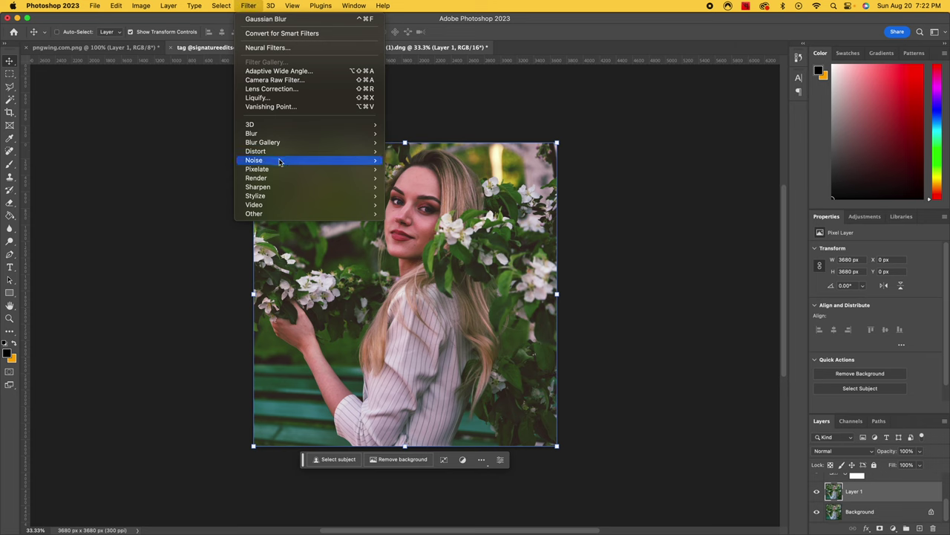
mouse_move(280, 160)
left_click(411, 161)
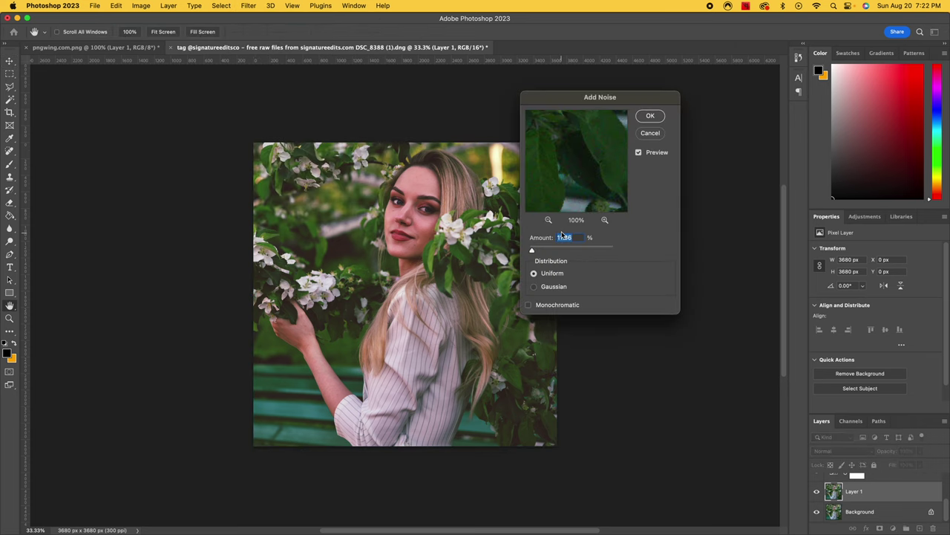
type("12")
left_click_drag(531, 252, 572, 250)
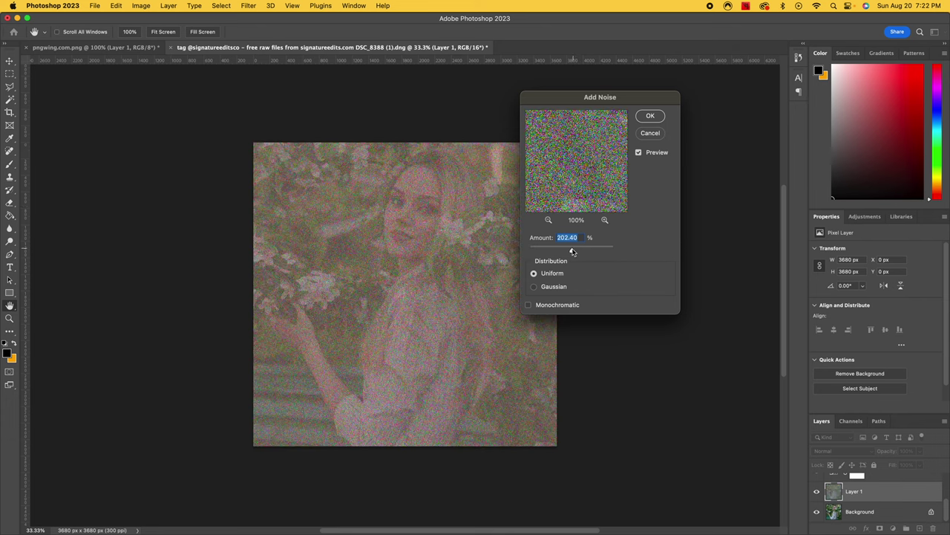
type("12")
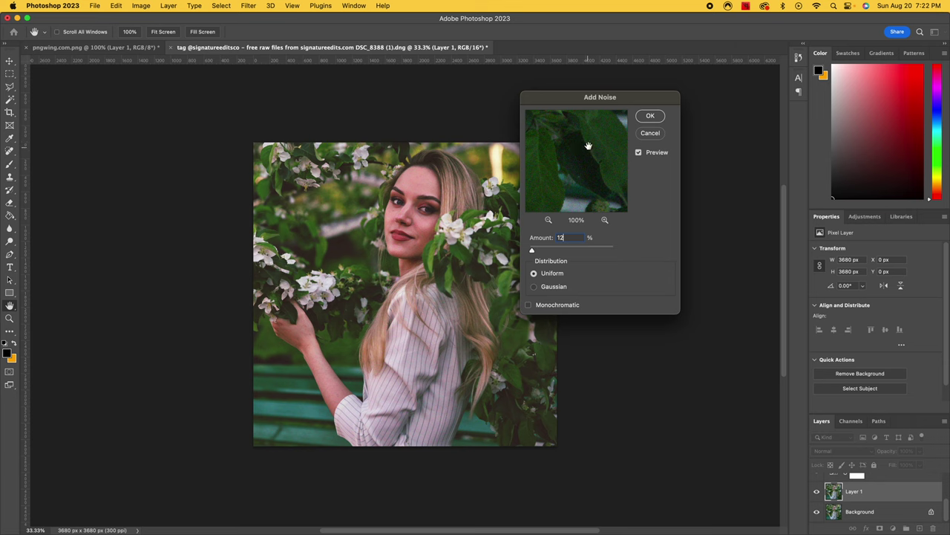
left_click(651, 119)
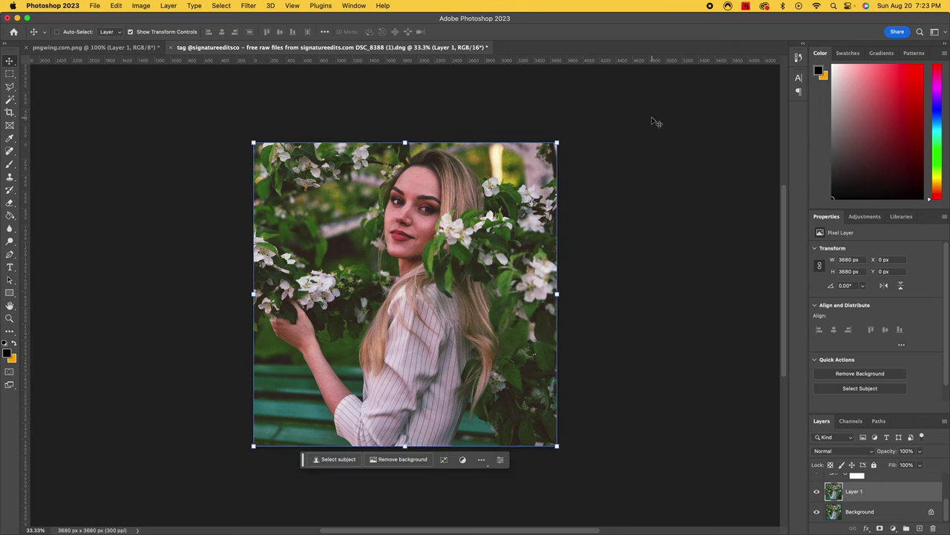
Apply a 2.4-pixel Gaussian Blur to Layer 1, checking the preview on and off.
left_click(245, 6)
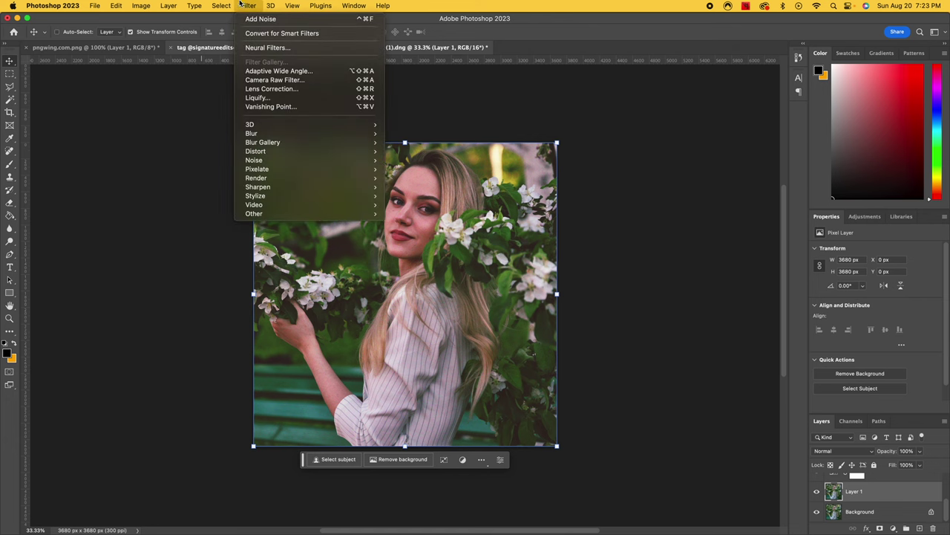
mouse_move(302, 134)
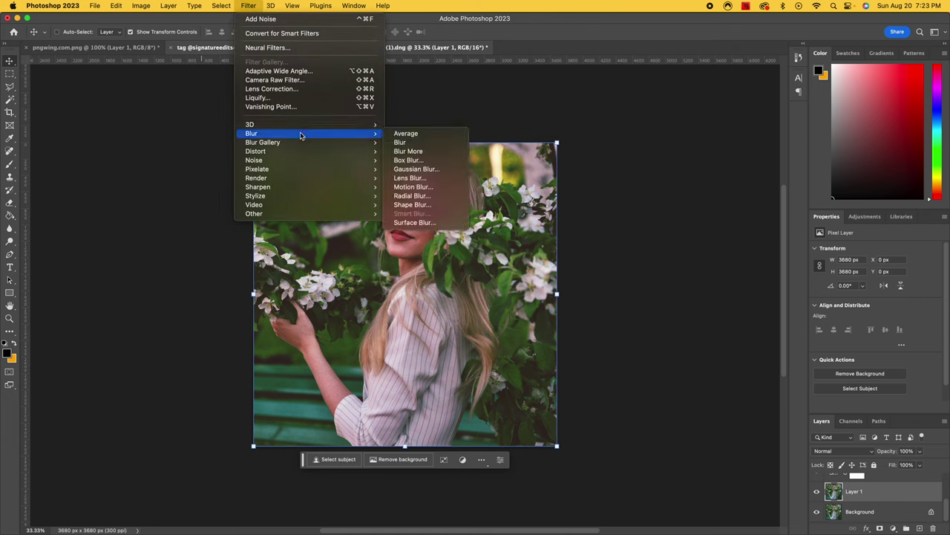
left_click(429, 169)
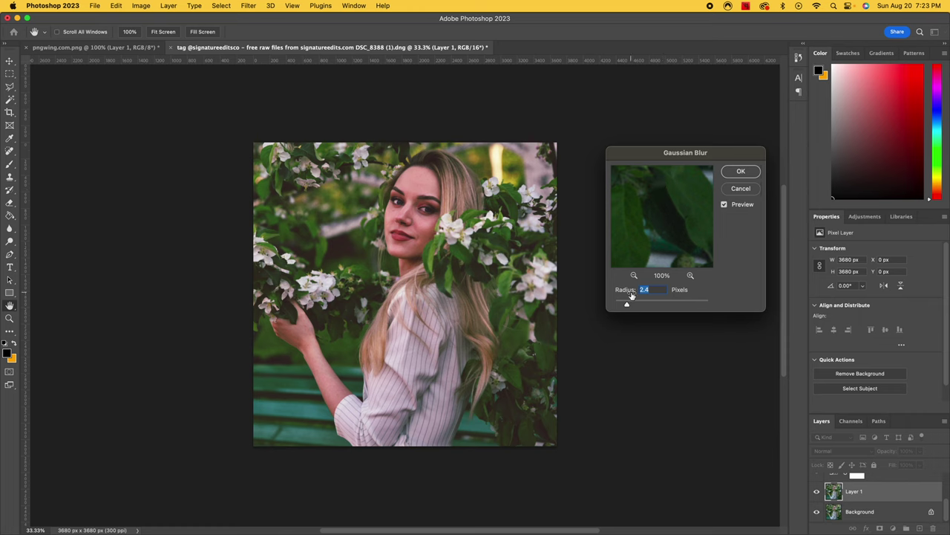
left_click_drag(694, 248, 659, 241)
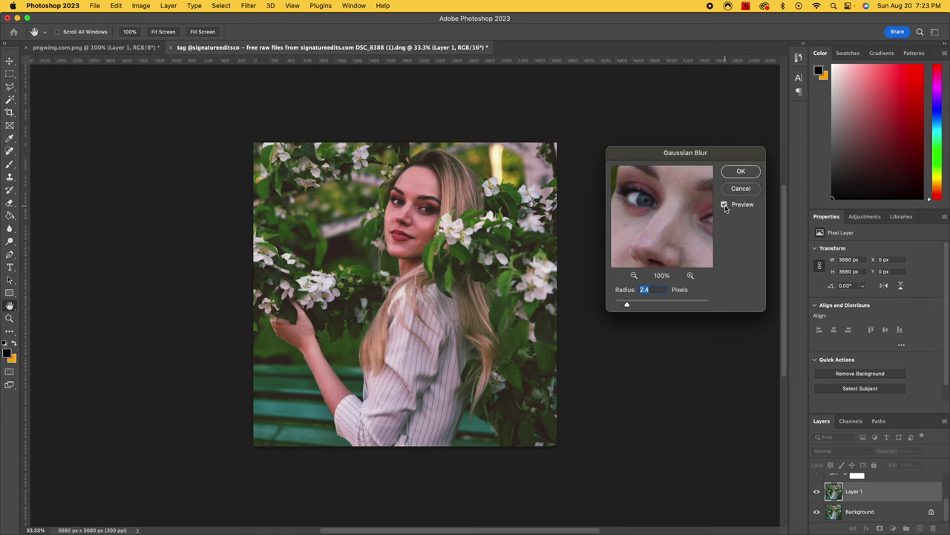
left_click(725, 206)
left_click(737, 170)
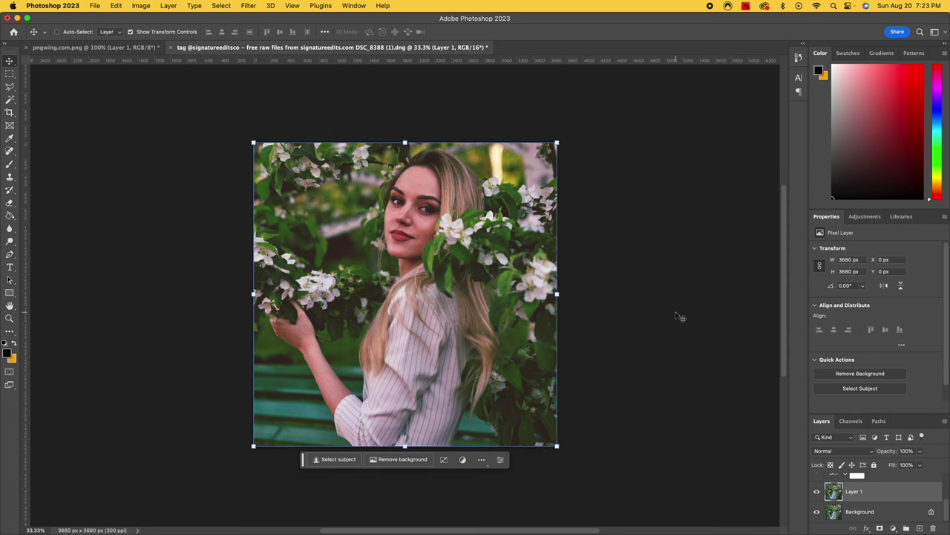
Add a new layer above Color Fill 2 and brush black along the photo's left and right edges.
scroll(890, 512, "up", 3)
left_click(901, 483)
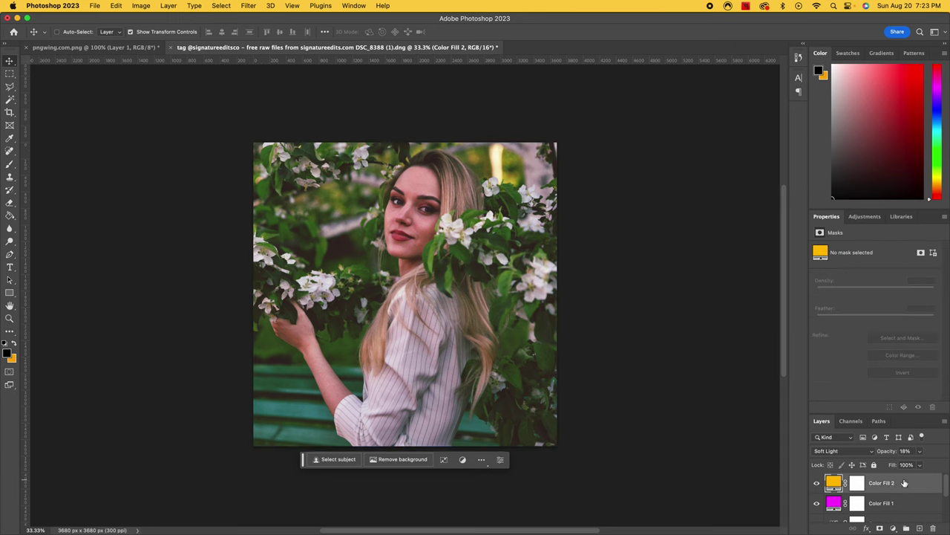
left_click(919, 527)
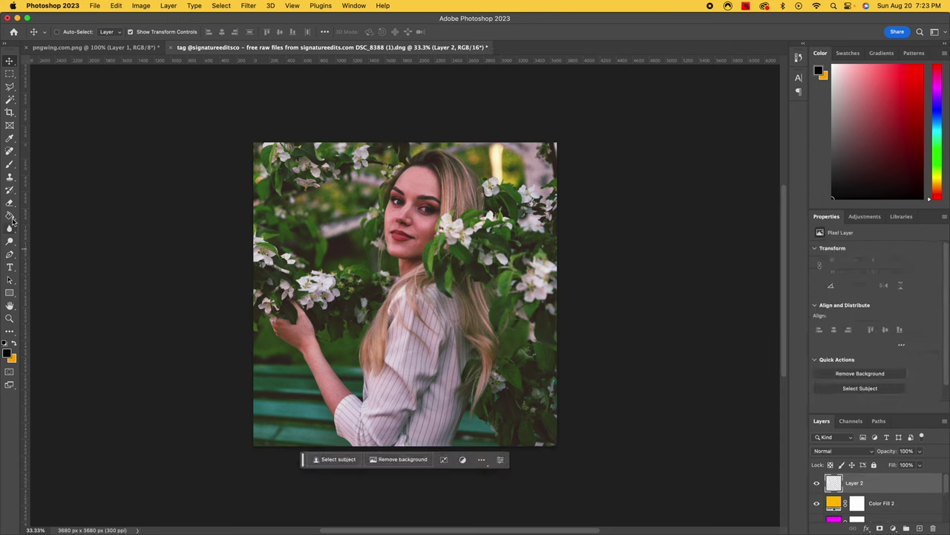
left_click(10, 163)
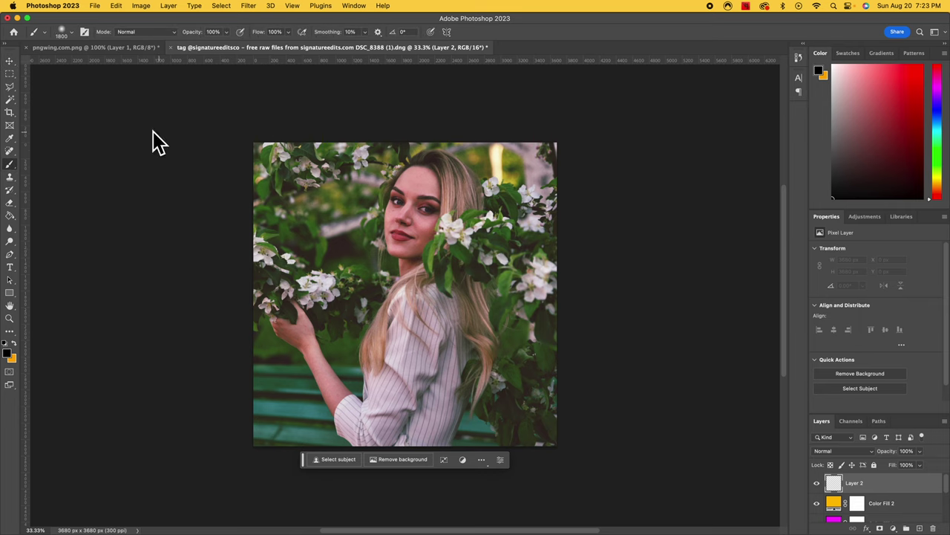
mouse_move(297, 150)
left_mouse_down()
mouse_move(312, 134)
mouse_move(297, 208)
mouse_move(307, 446)
left_mouse_up()
mouse_move(476, 137)
left_mouse_down()
mouse_move(519, 112)
mouse_move(549, 319)
mouse_move(502, 454)
left_mouse_up()
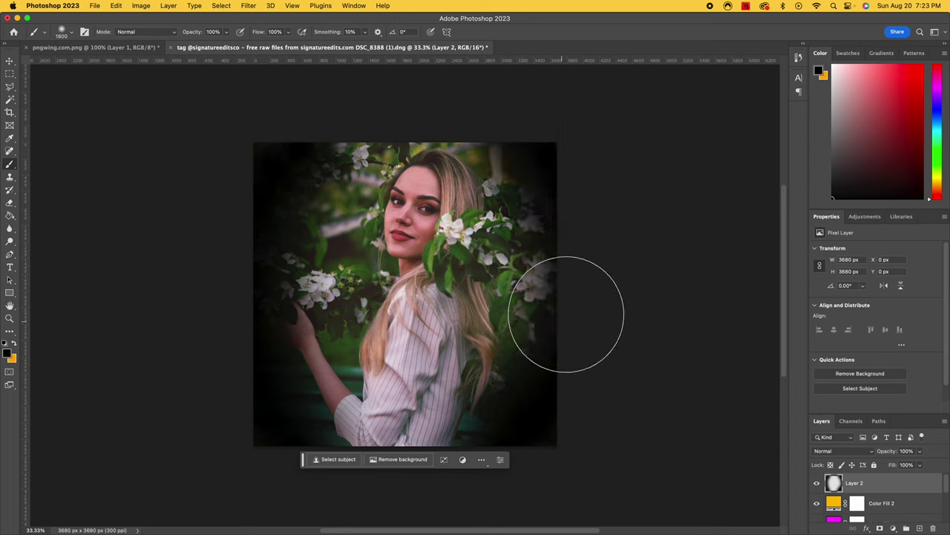
left_click_drag(569, 314, 527, 149)
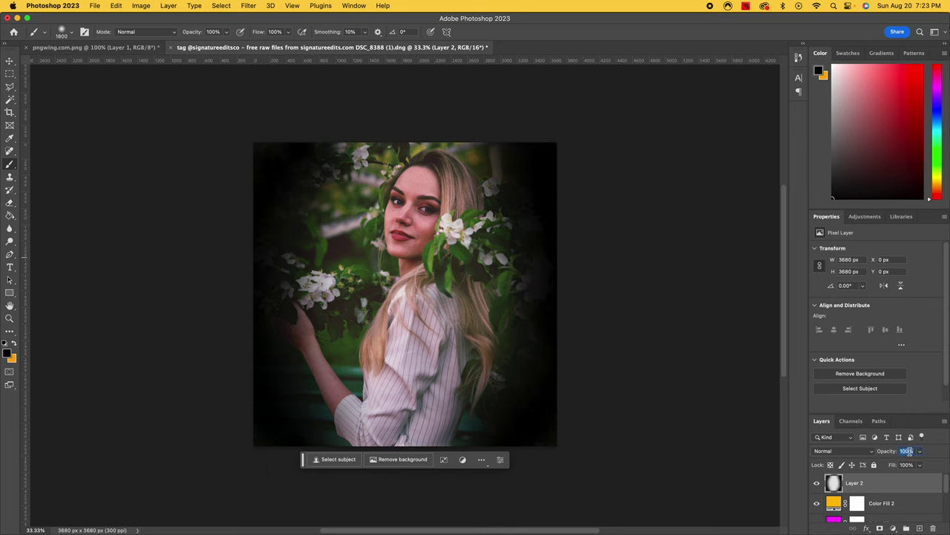
Set the vignette layer to 15% opacity and compare it on and off.
type("15")
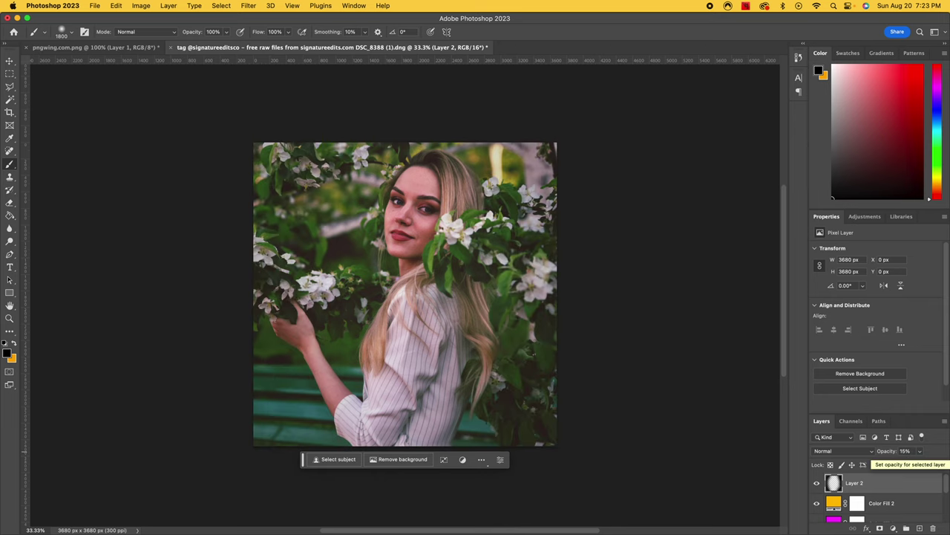
left_click(817, 483)
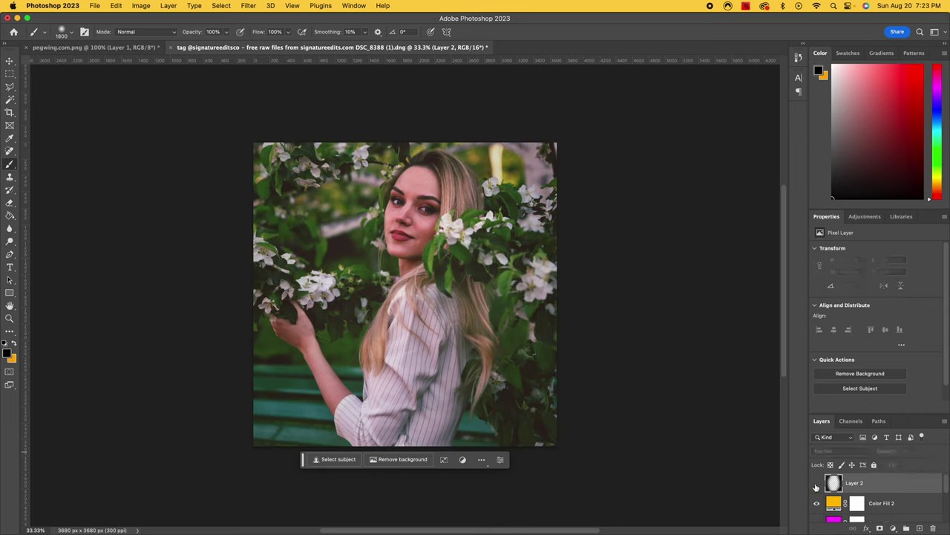
left_click(817, 484)
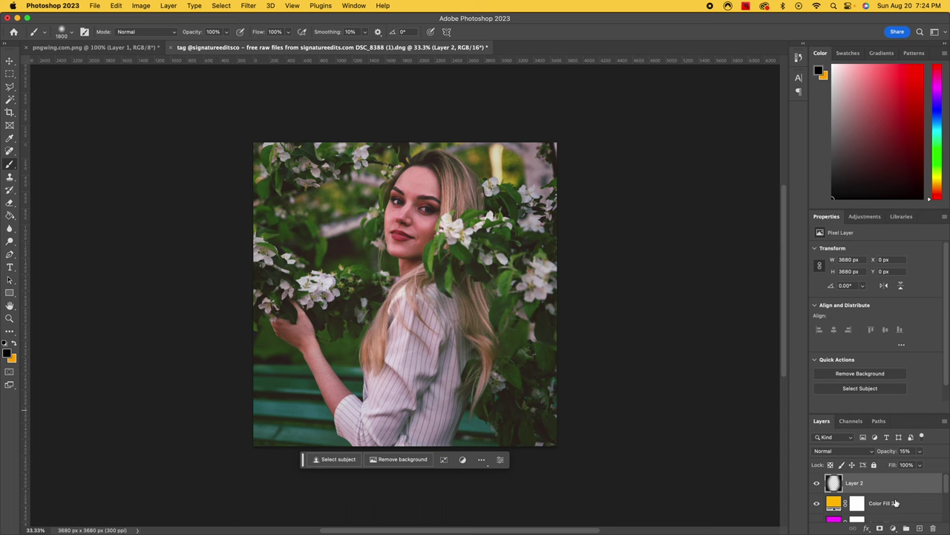
scroll(896, 503, "down", 3)
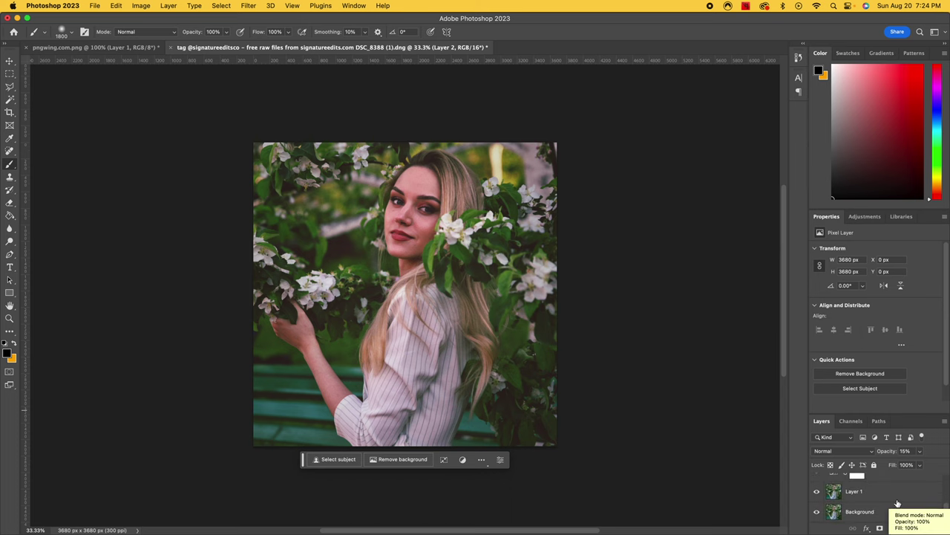
In pngwing.com.png, raise Group 1's Color Fill 2 opacity to 22%, then return to the portrait.
left_click(89, 47)
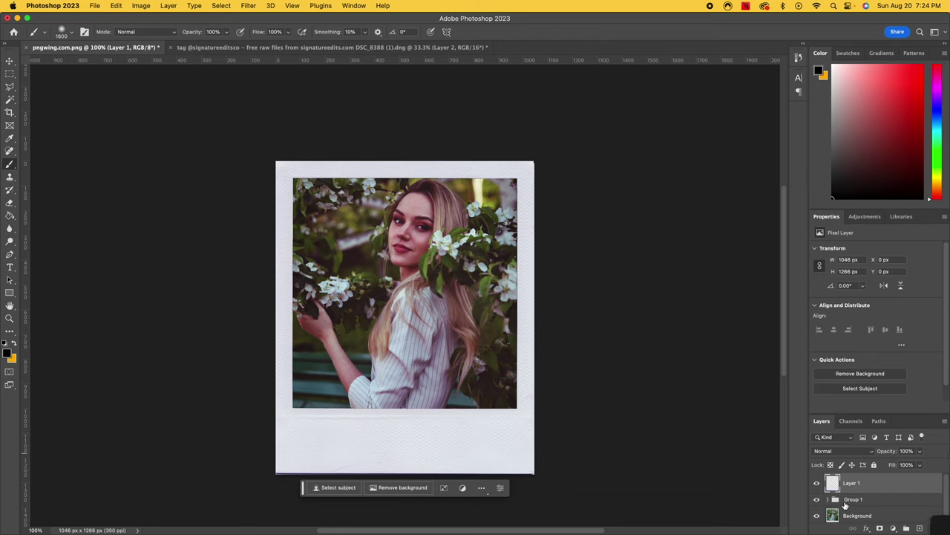
left_click(829, 500)
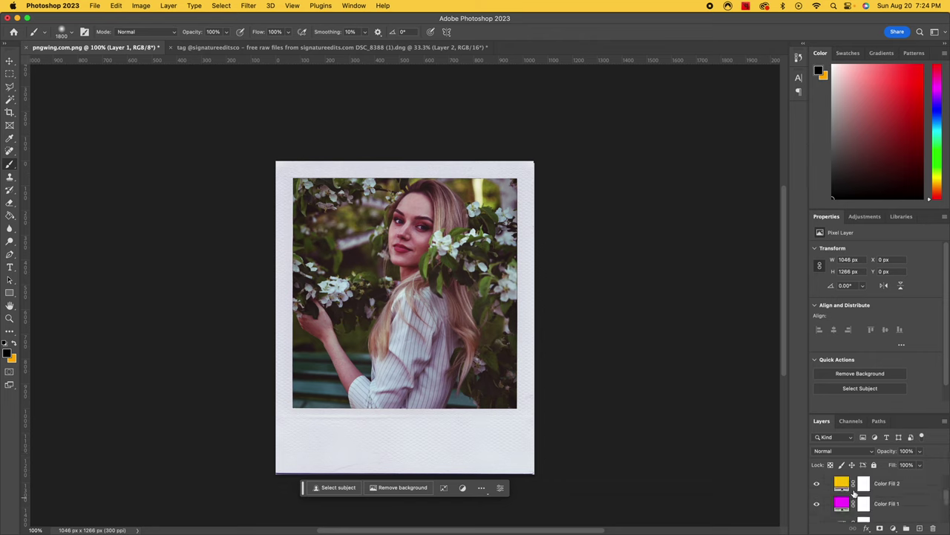
left_click(843, 503)
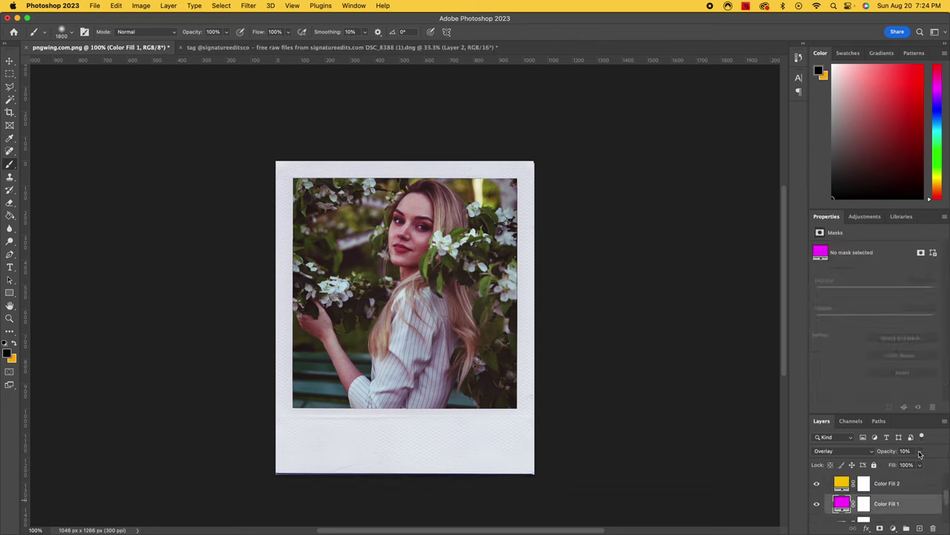
left_click(847, 484)
left_click(920, 451)
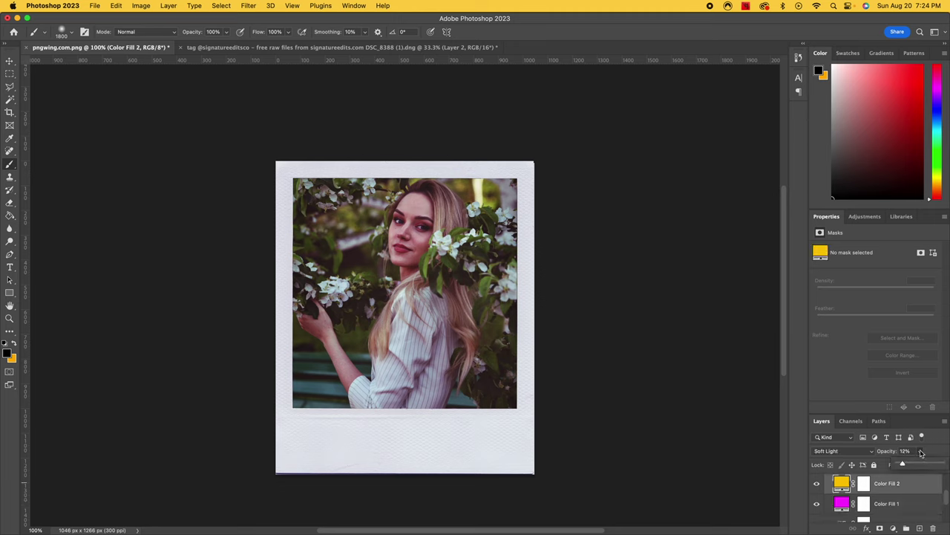
left_click_drag(904, 465, 906, 465)
scroll(895, 490, "up", 3)
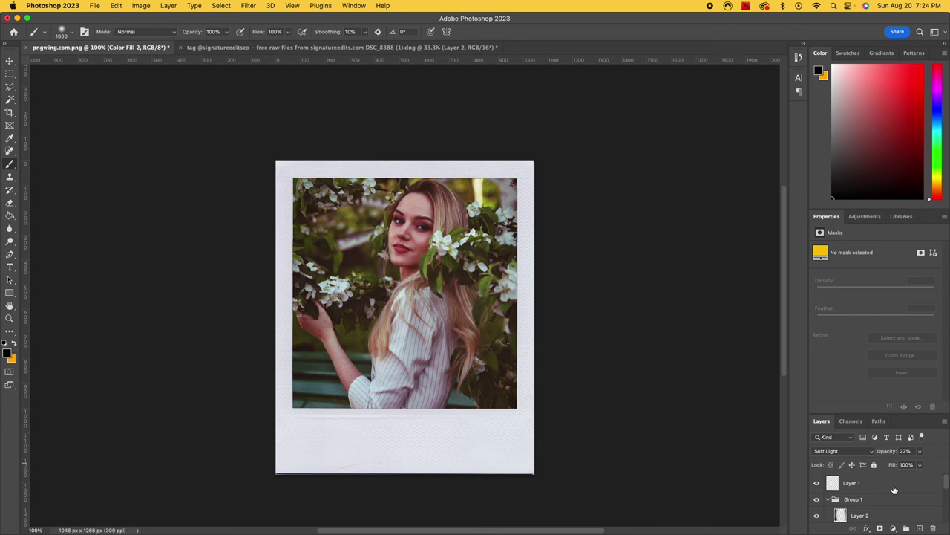
left_click(222, 47)
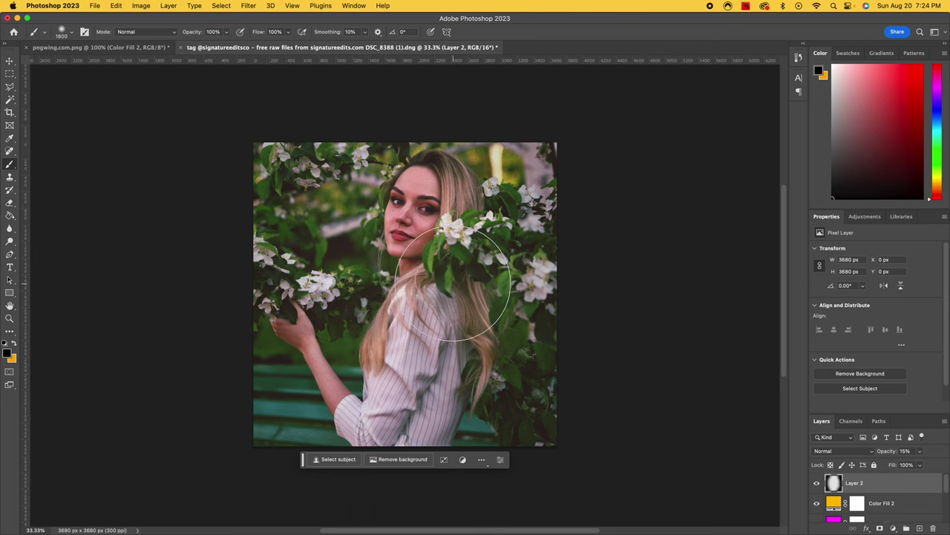
Switch back to the pngwing.com.png Polaroid mockup document.
left_click(132, 48)
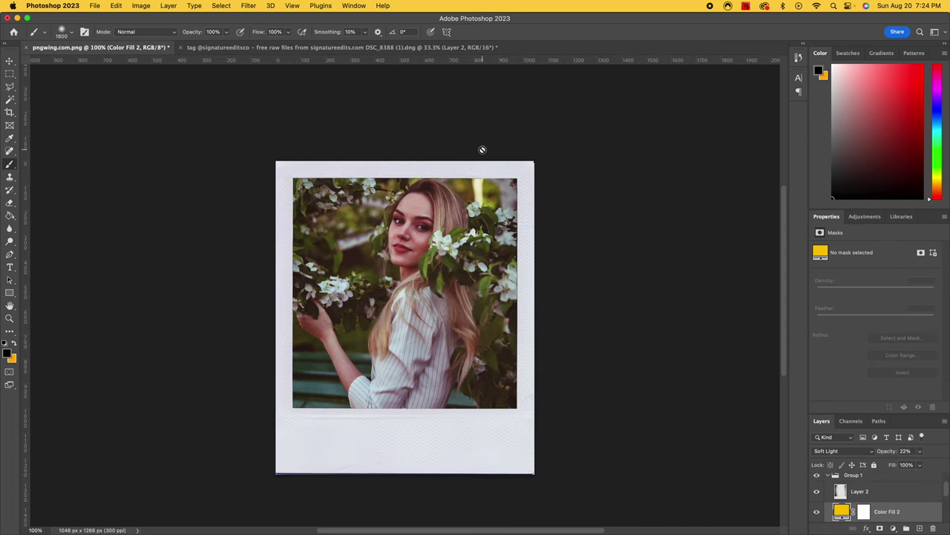